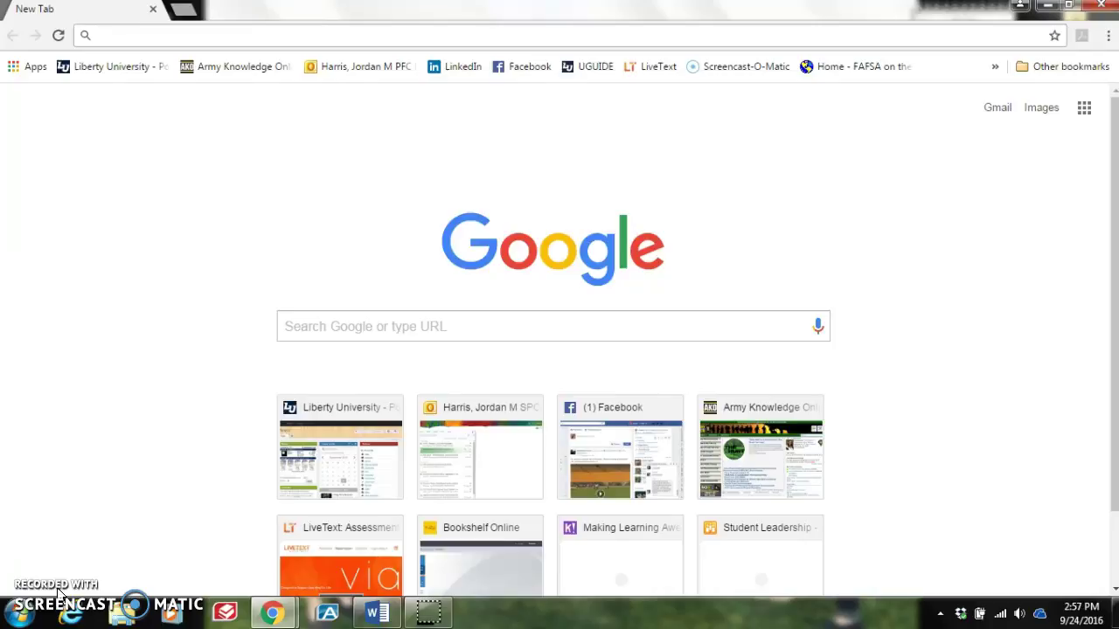
Step: Go to getkahoot.com by entering 'get' in Chrome's address bar and taking the suggestion
{"action": "type", "text": "get"}
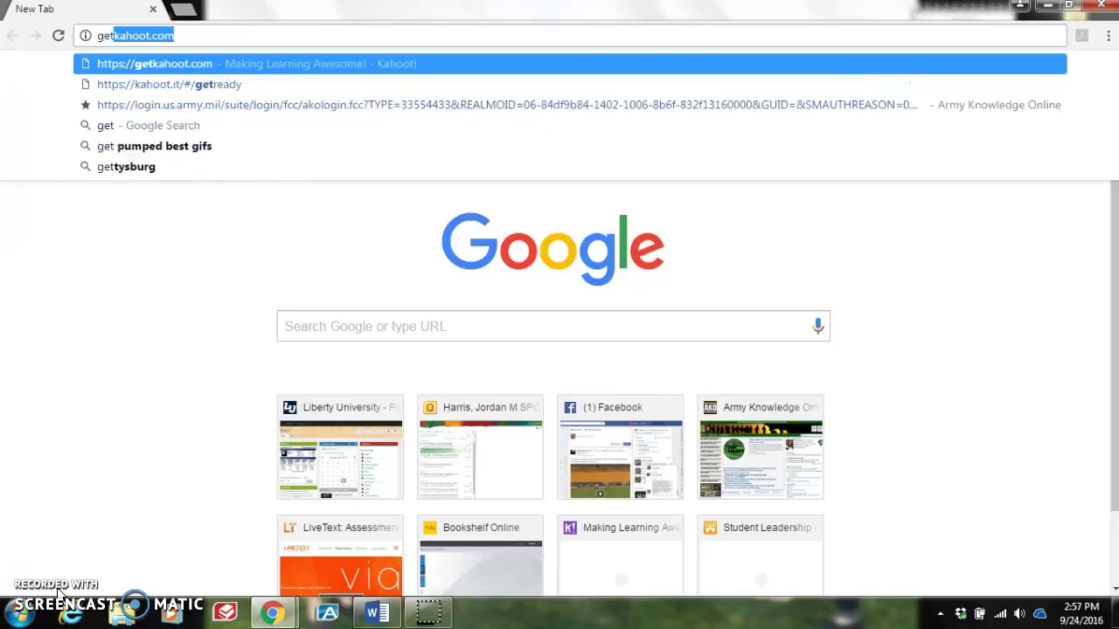
{"action": "left_click", "coordinate": [189, 70]}
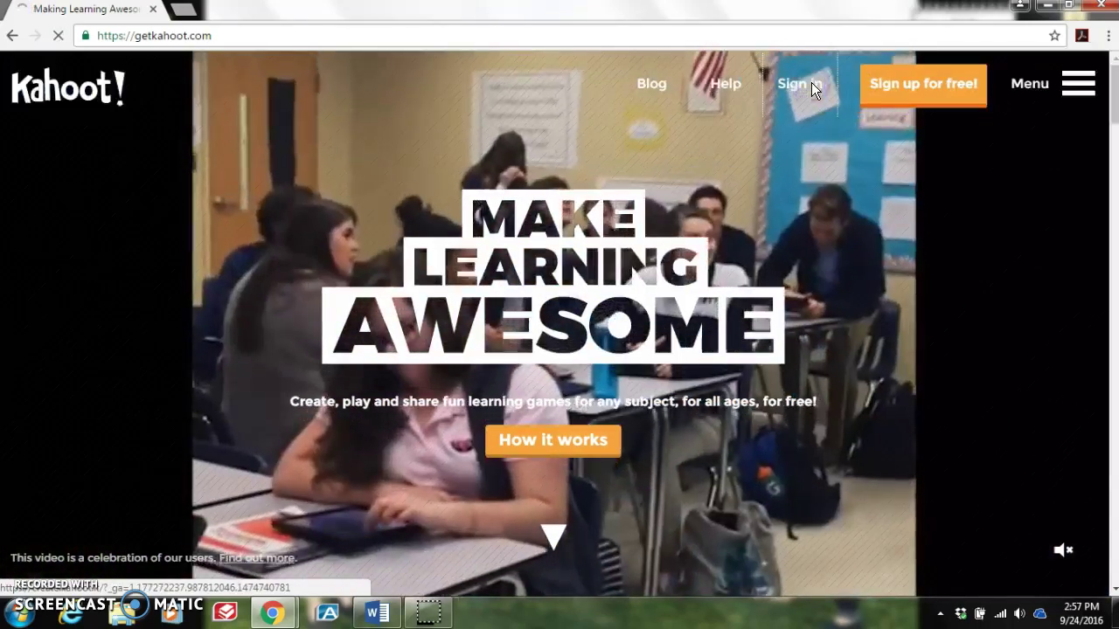
Step: Sign in and open the Number Sense? kahoot from My Kahoots for editing
{"action": "left_click", "coordinate": [811, 84]}
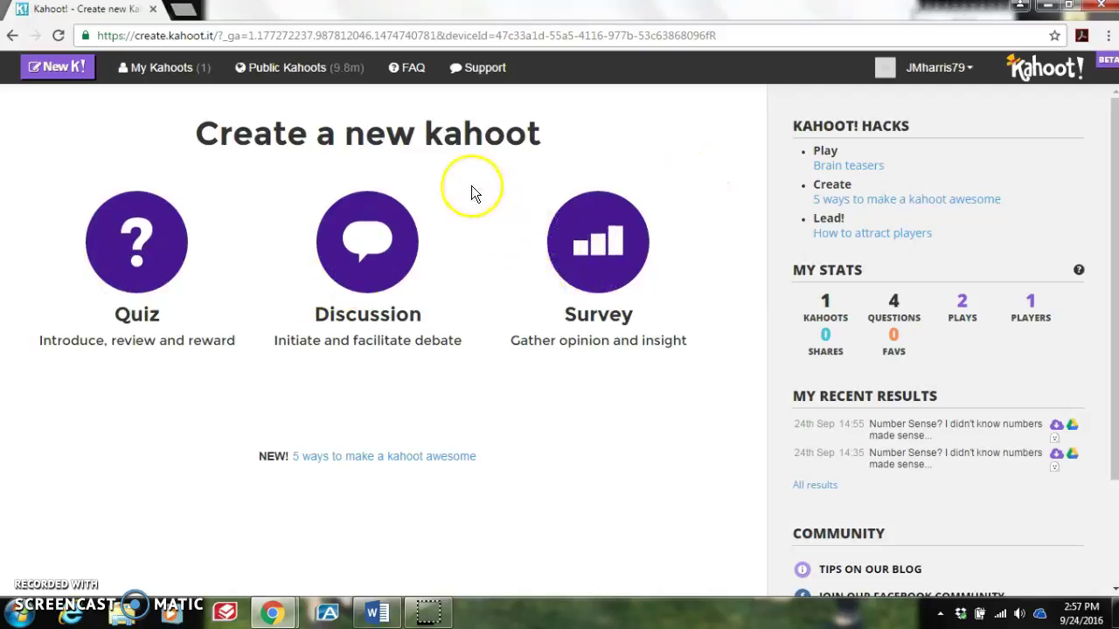
{"action": "left_click", "coordinate": [187, 70]}
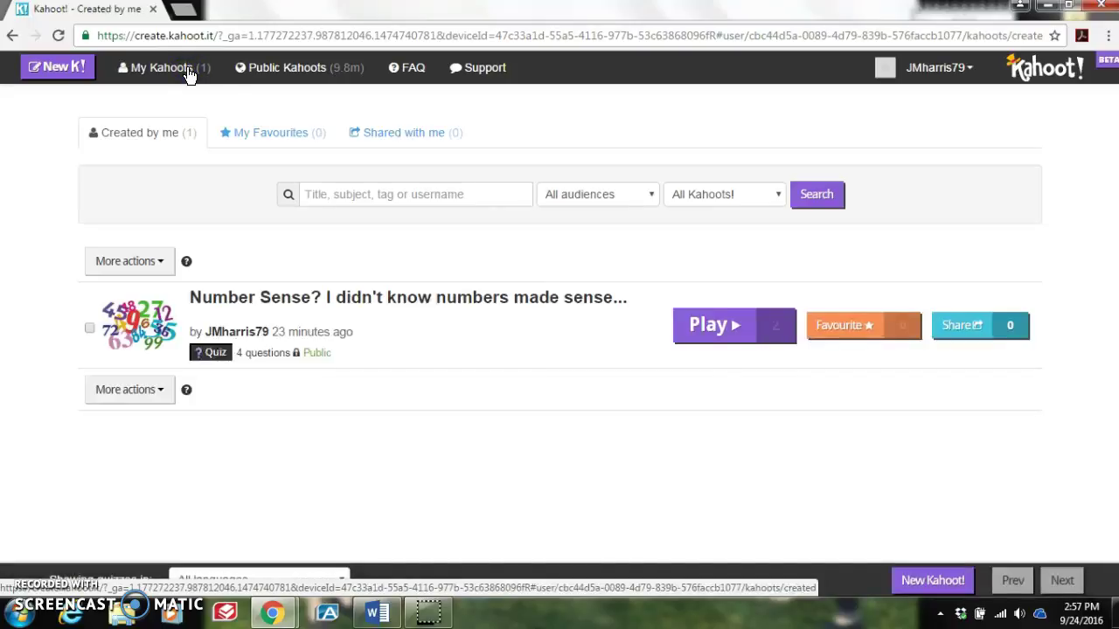
{"action": "mouse_move", "coordinate": [349, 311]}
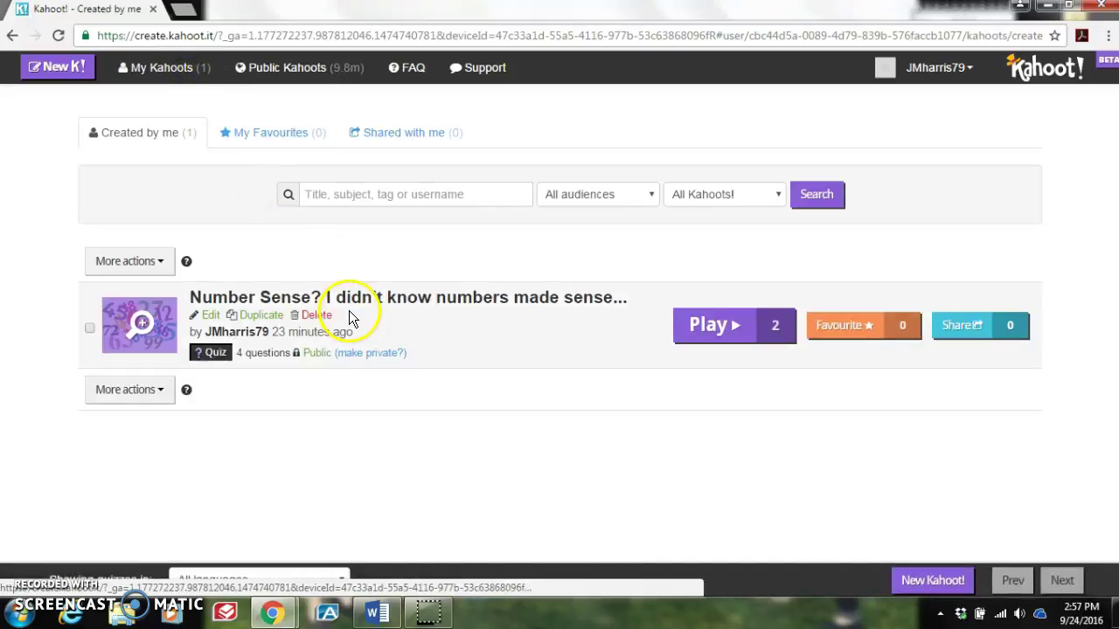
{"action": "left_click", "coordinate": [208, 316]}
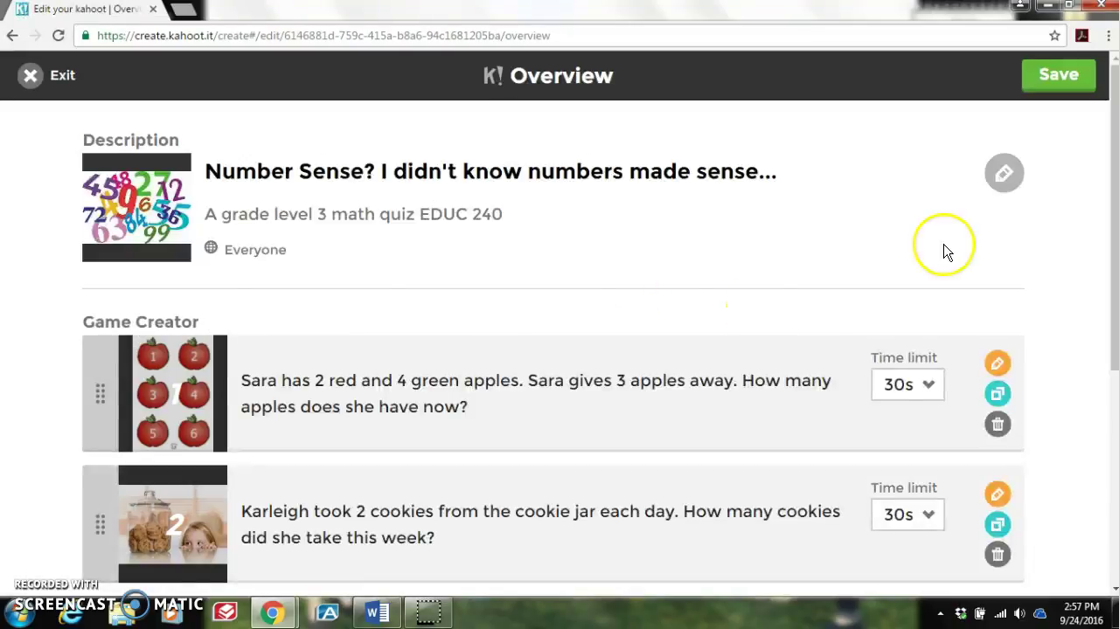
Step: Scroll through the apples, cookies, zeros and 487,624 questions, then edit question 1
{"action": "left_click_drag", "start_coordinate": [1115, 201], "coordinate": [1114, 280]}
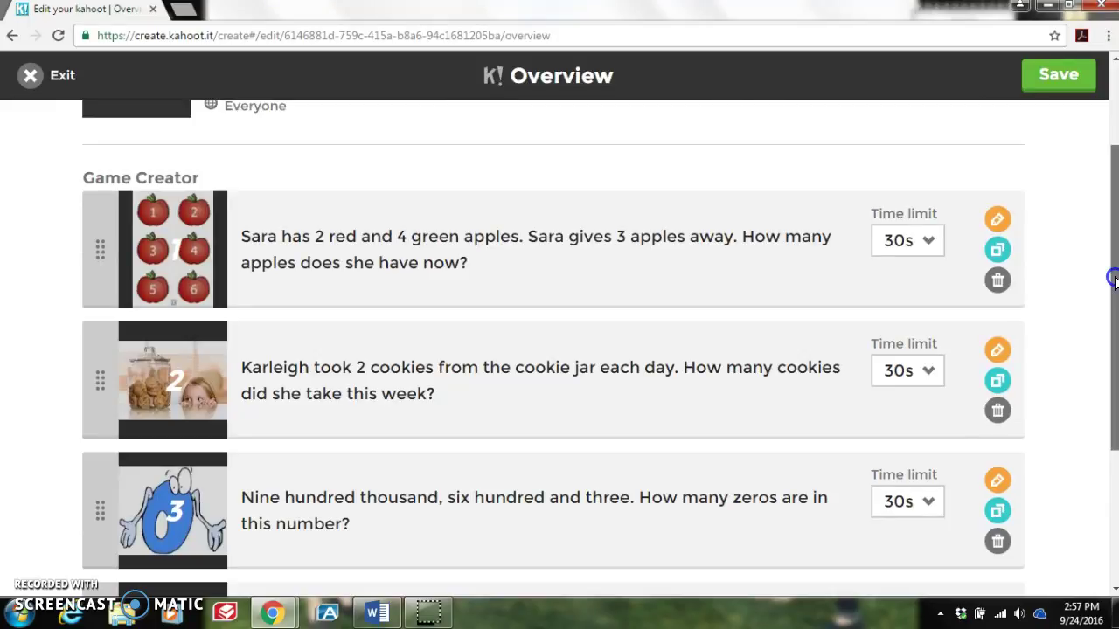
{"action": "left_click_drag", "start_coordinate": [1114, 280], "coordinate": [1115, 305]}
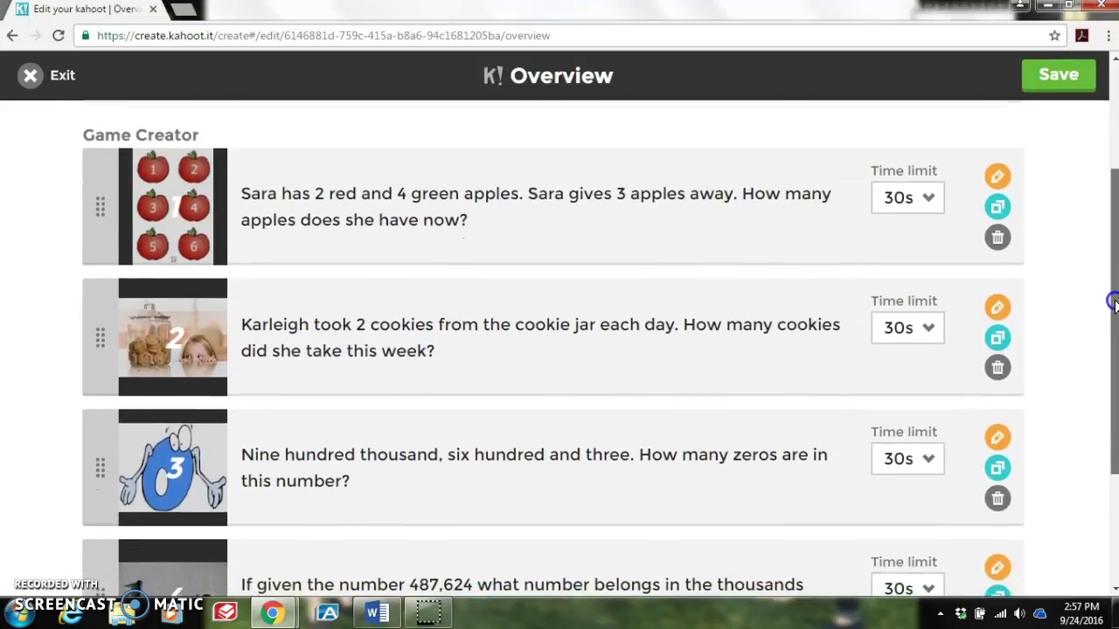
{"action": "left_click", "coordinate": [996, 174]}
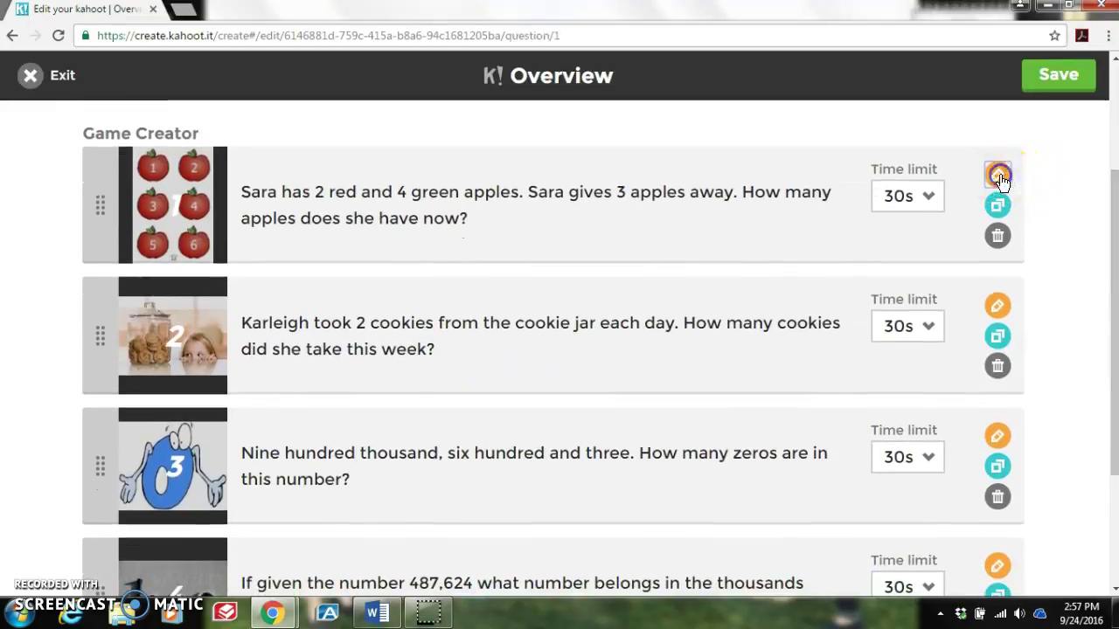
Step: Check Question 1's picture and answers, with 3 correct, then go back to the Overview
{"action": "left_click", "coordinate": [1115, 230]}
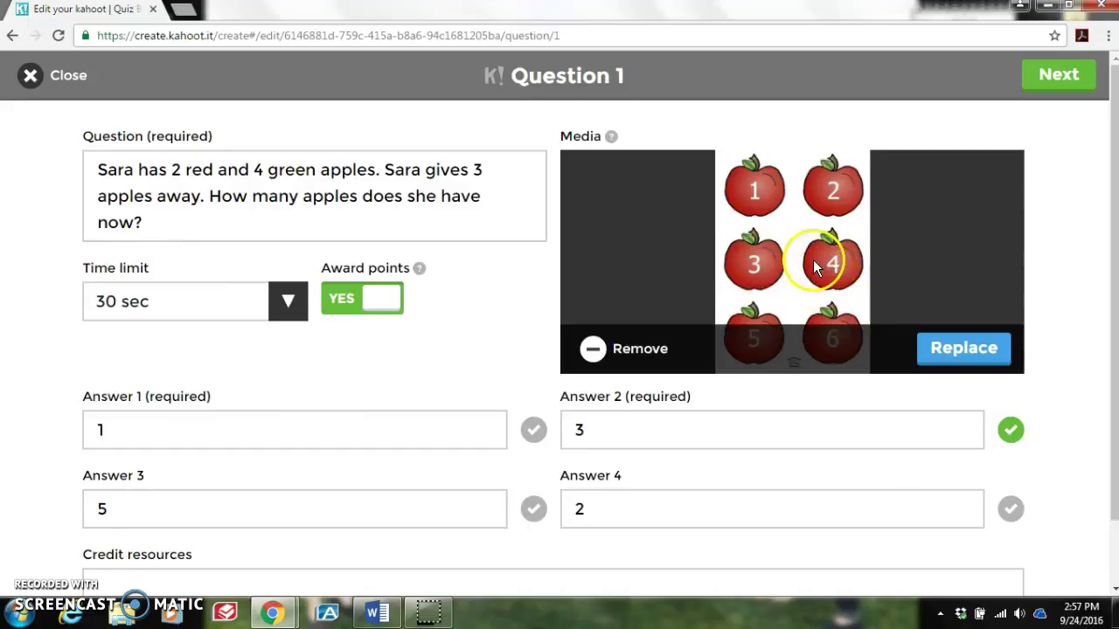
{"action": "left_click_drag", "start_coordinate": [1109, 226], "coordinate": [1099, 295]}
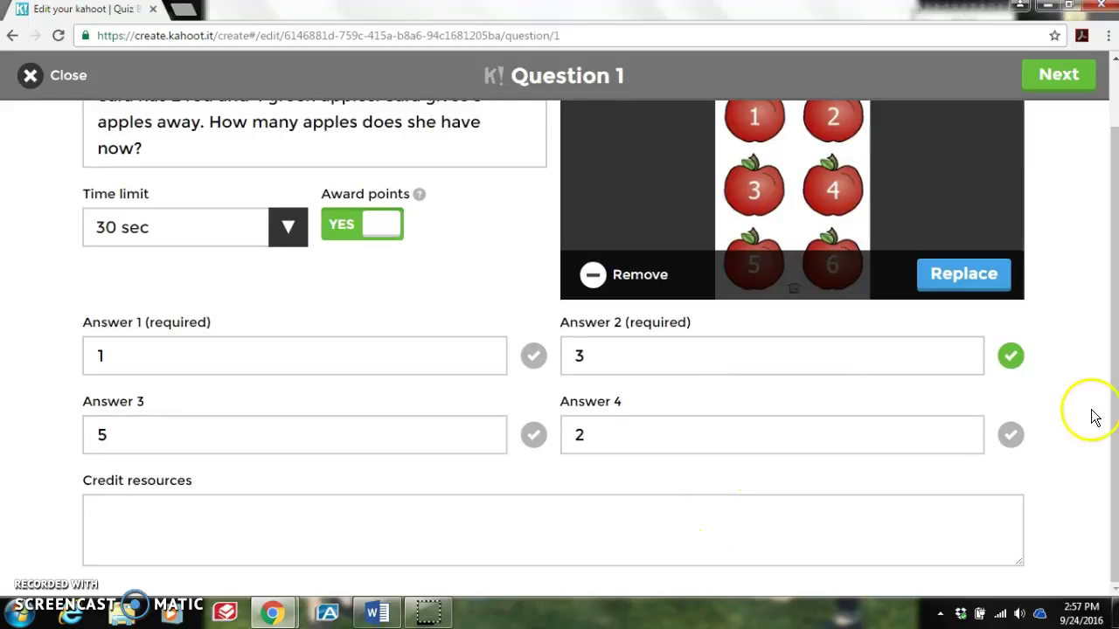
{"action": "left_click_drag", "start_coordinate": [1103, 406], "coordinate": [1108, 271]}
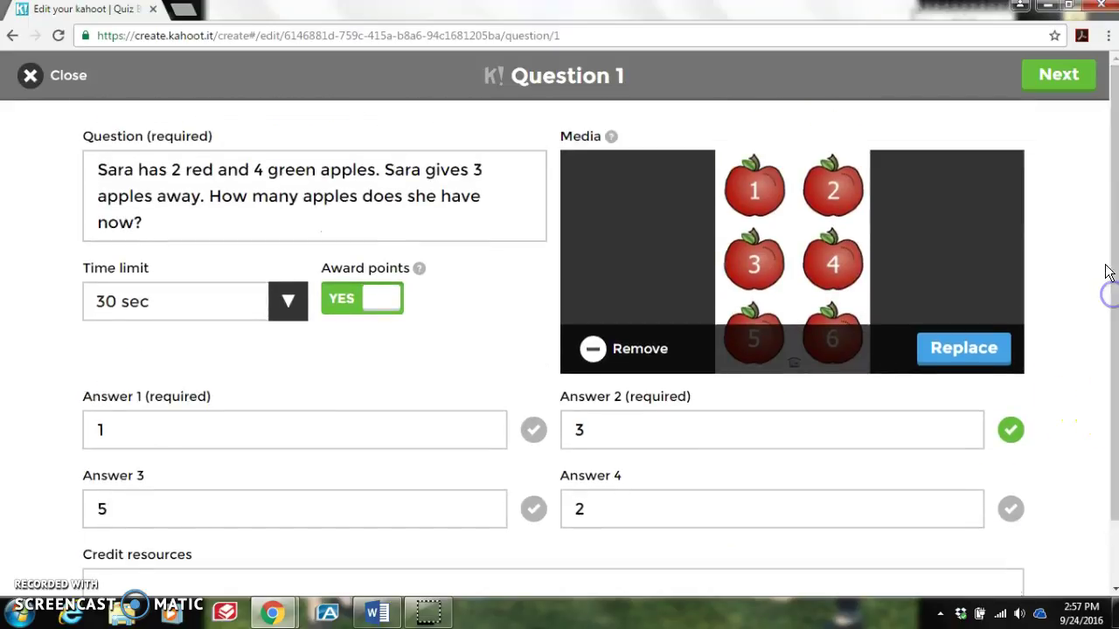
{"action": "left_click", "coordinate": [1058, 76]}
Step: Scroll over all four questions, then exit the editor, discarding unsaved changes
{"action": "scroll", "coordinate": [1061, 76], "scroll_direction": "down", "scroll_amount": 5}
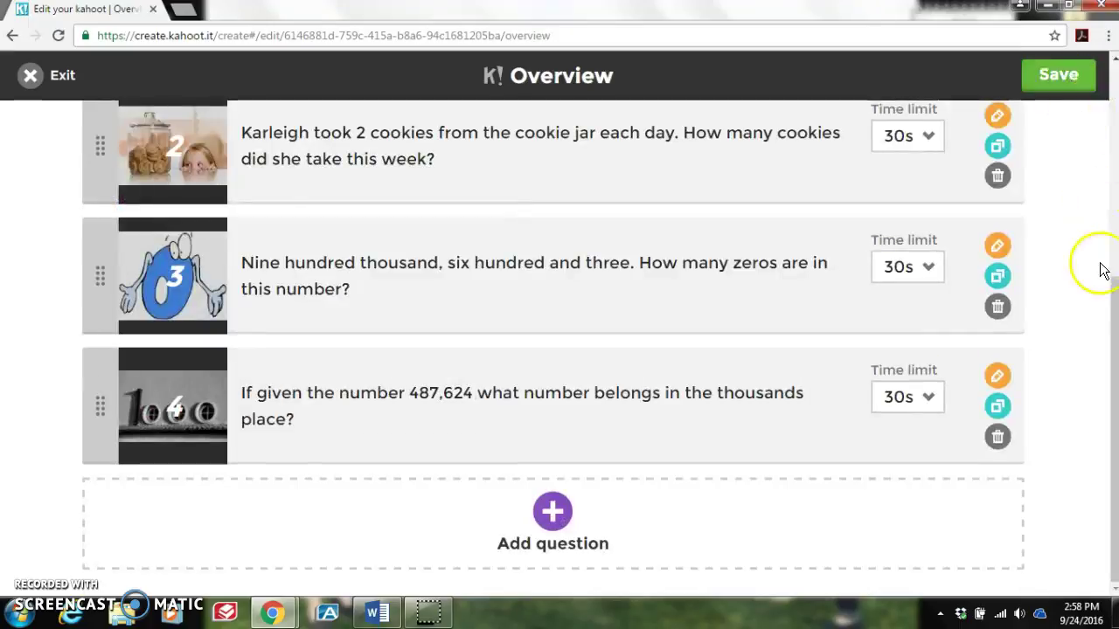
{"action": "left_click_drag", "start_coordinate": [1112, 306], "coordinate": [786, 105]}
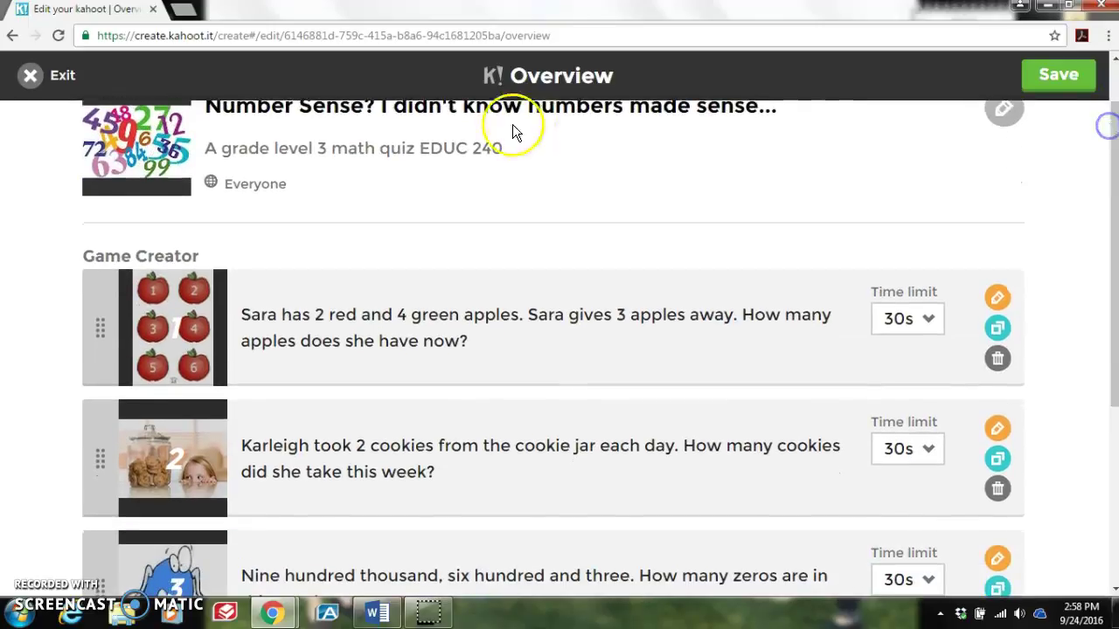
{"action": "left_click", "coordinate": [27, 74]}
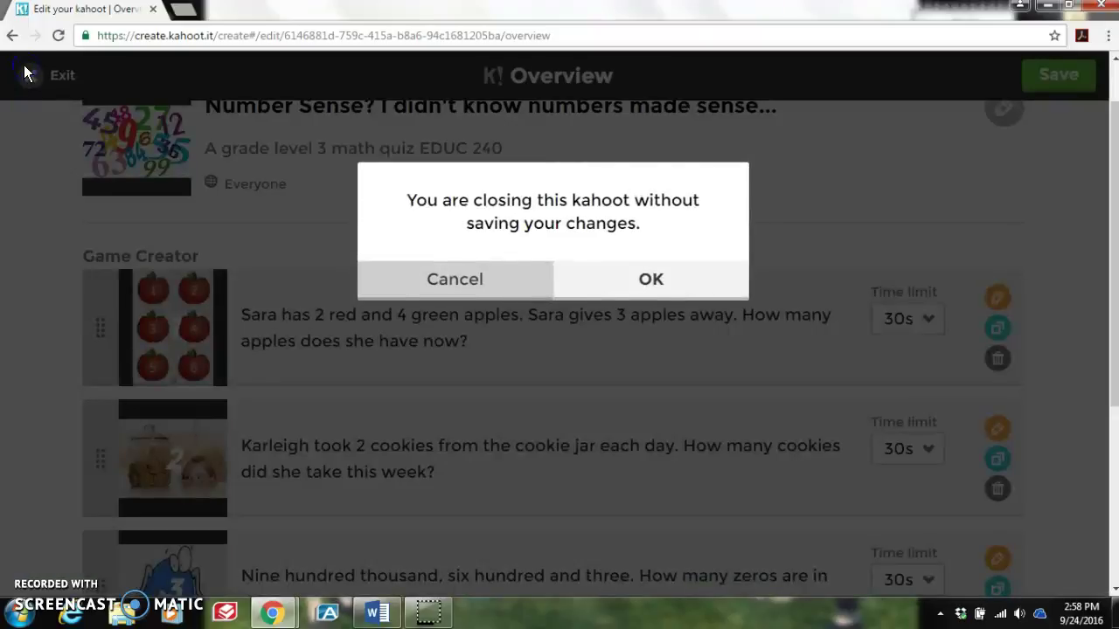
{"action": "left_click", "coordinate": [638, 279]}
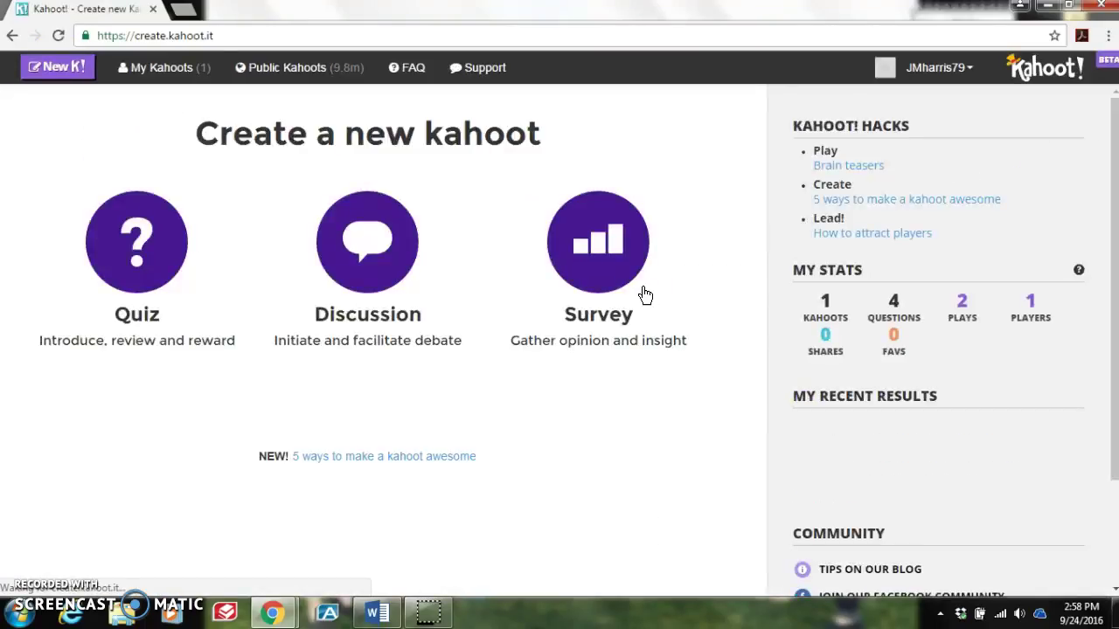
Step: Start a preview of the Number Sense? quiz from its details page in My Kahoots
{"action": "left_click", "coordinate": [772, 242]}
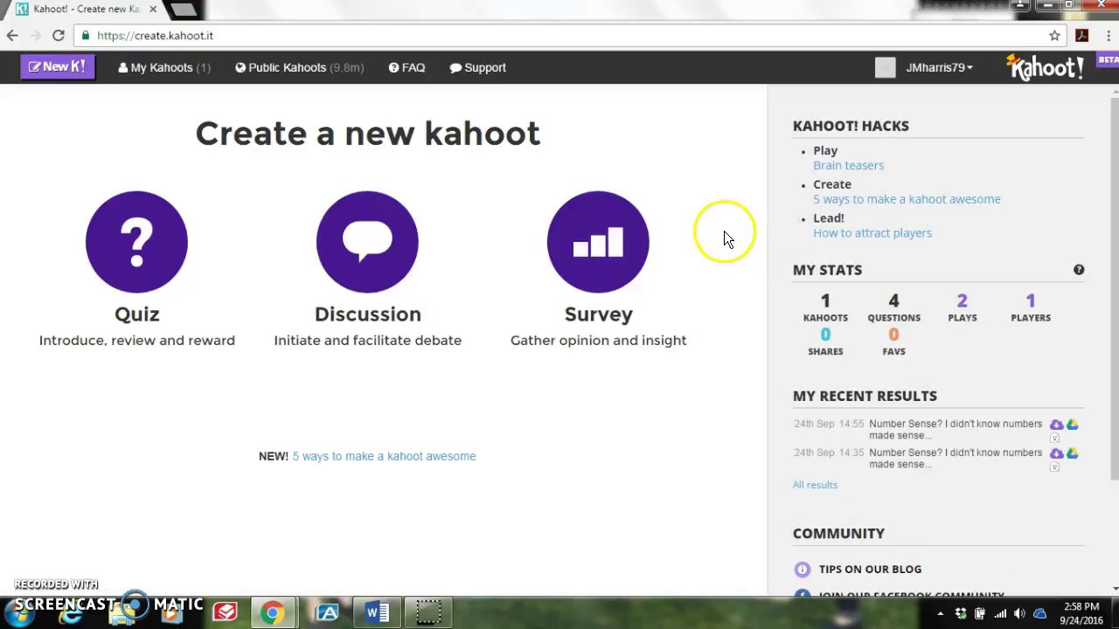
{"action": "left_click", "coordinate": [186, 79]}
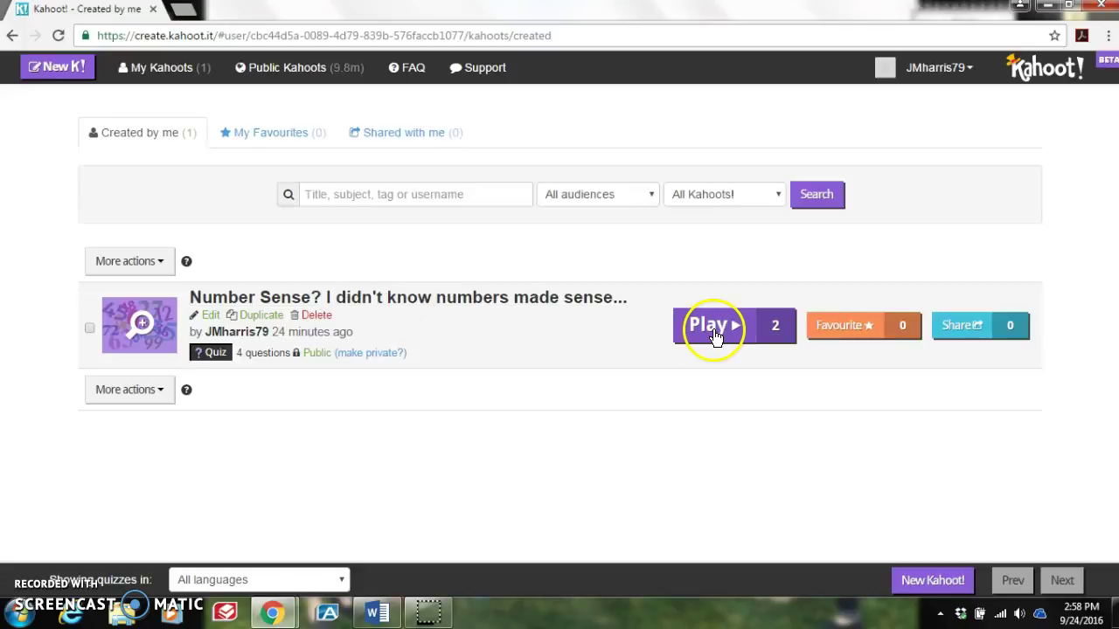
{"action": "left_click", "coordinate": [581, 298]}
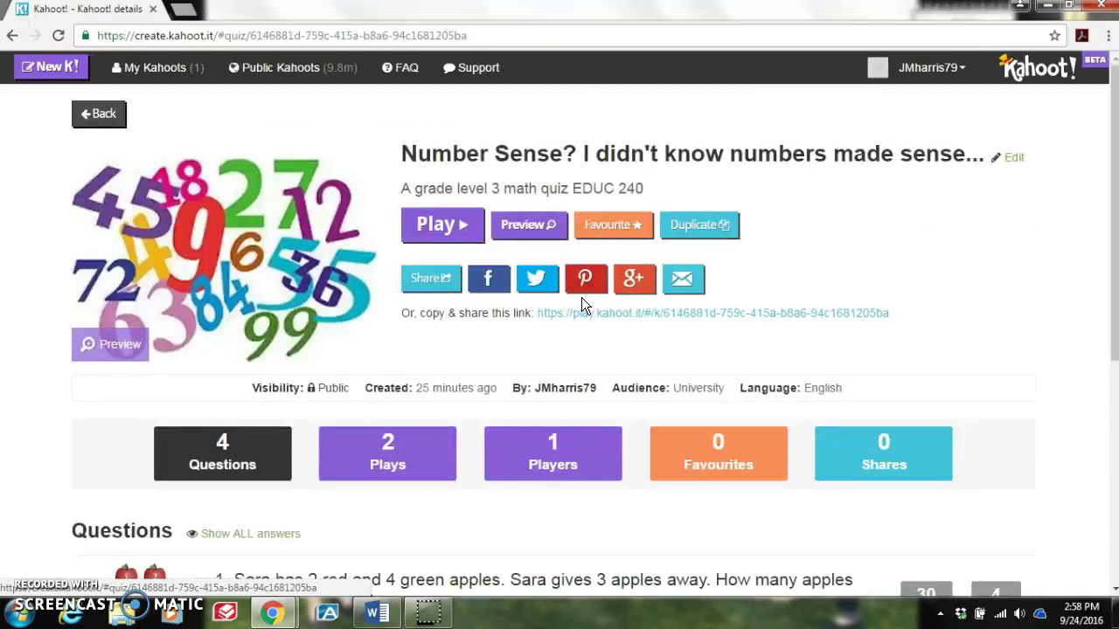
{"action": "left_click", "coordinate": [548, 230]}
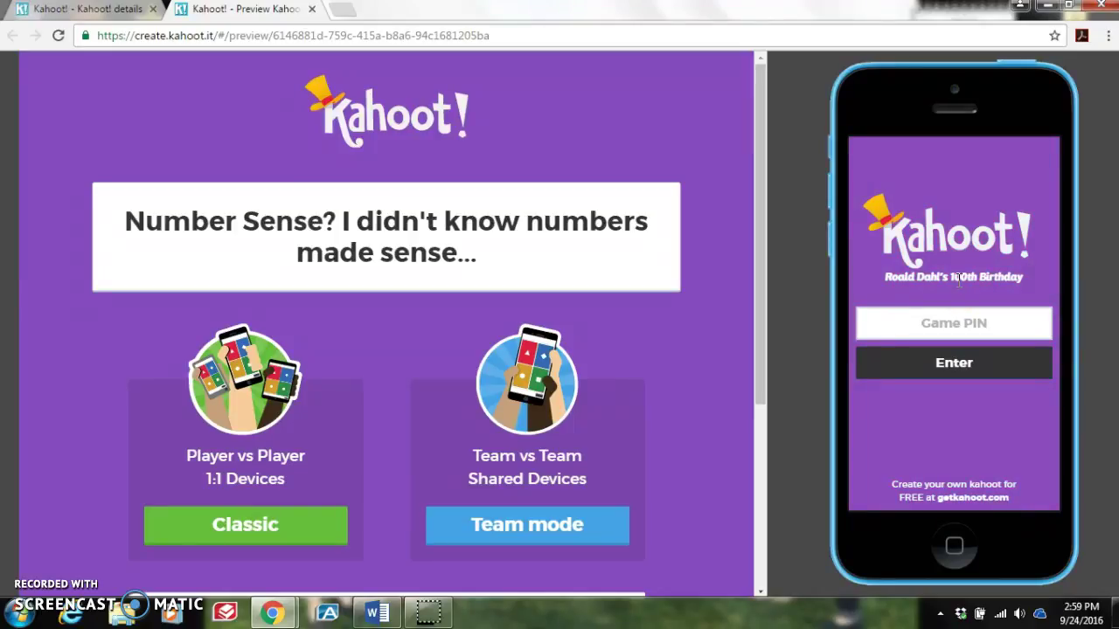
Step: Bring the Classroom Response Assignment document in Word to the front
{"action": "left_click", "coordinate": [917, 278]}
{"action": "left_click", "coordinate": [631, 354]}
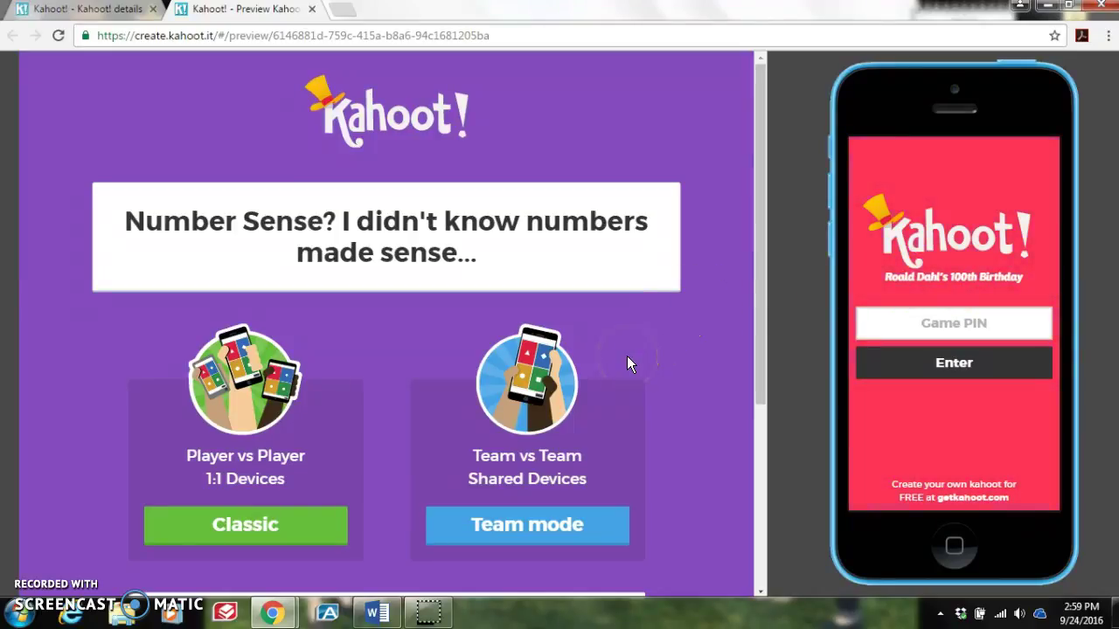
{"action": "left_click", "coordinate": [377, 617]}
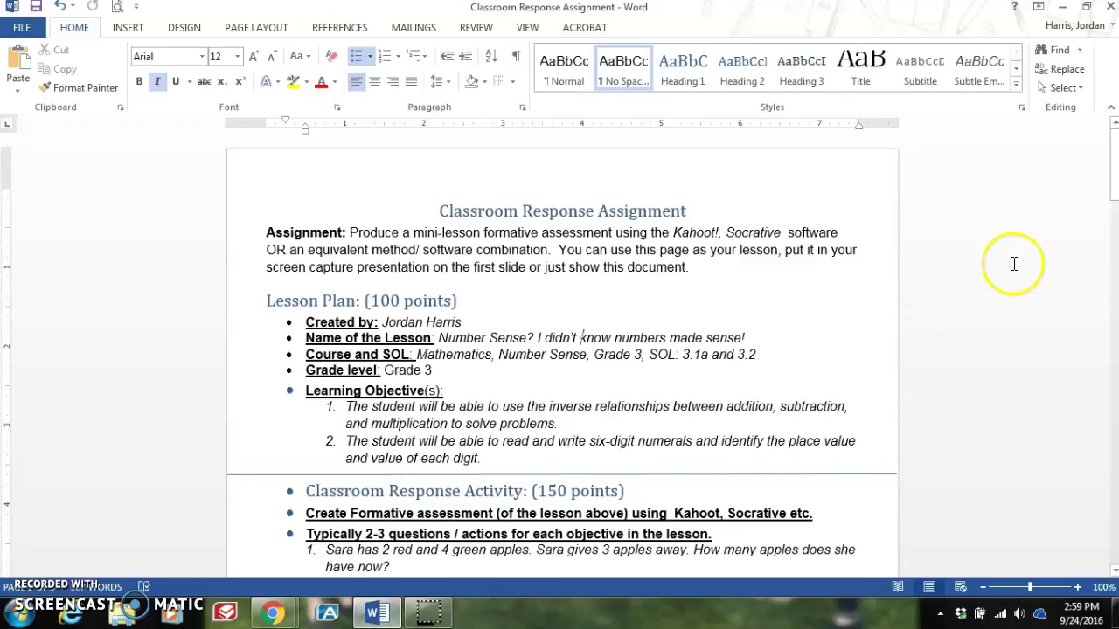
Step: Scroll through the lesson plan, back to the top, and close the Word document
{"action": "left_click_drag", "start_coordinate": [1115, 194], "coordinate": [1114, 211]}
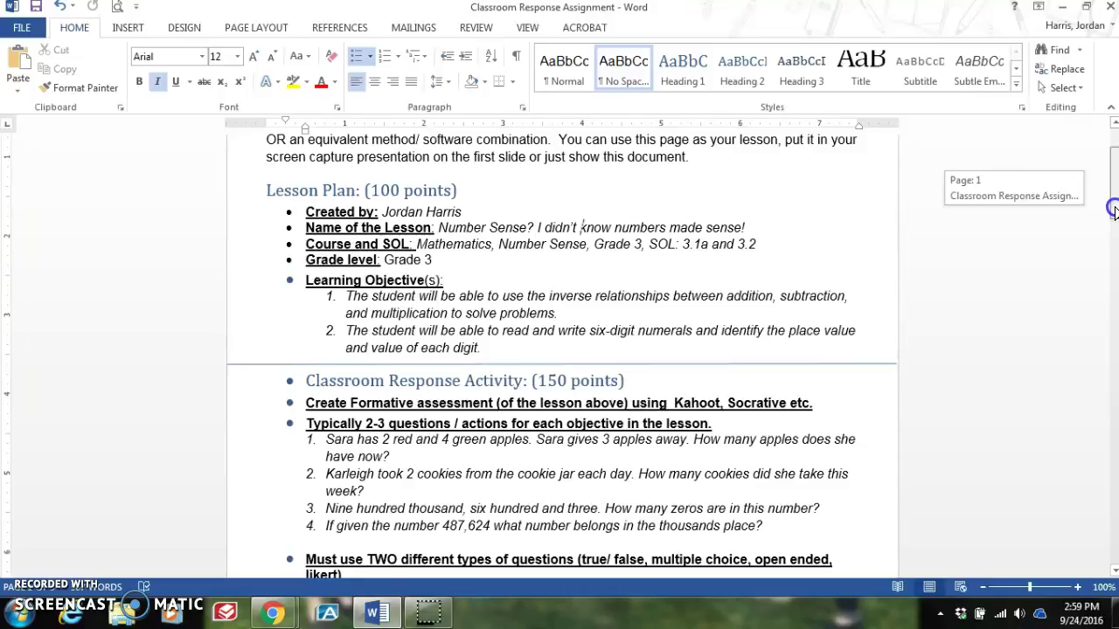
{"action": "left_click_drag", "start_coordinate": [1113, 211], "coordinate": [1111, 9]}
{"action": "left_click", "coordinate": [1110, 13]}
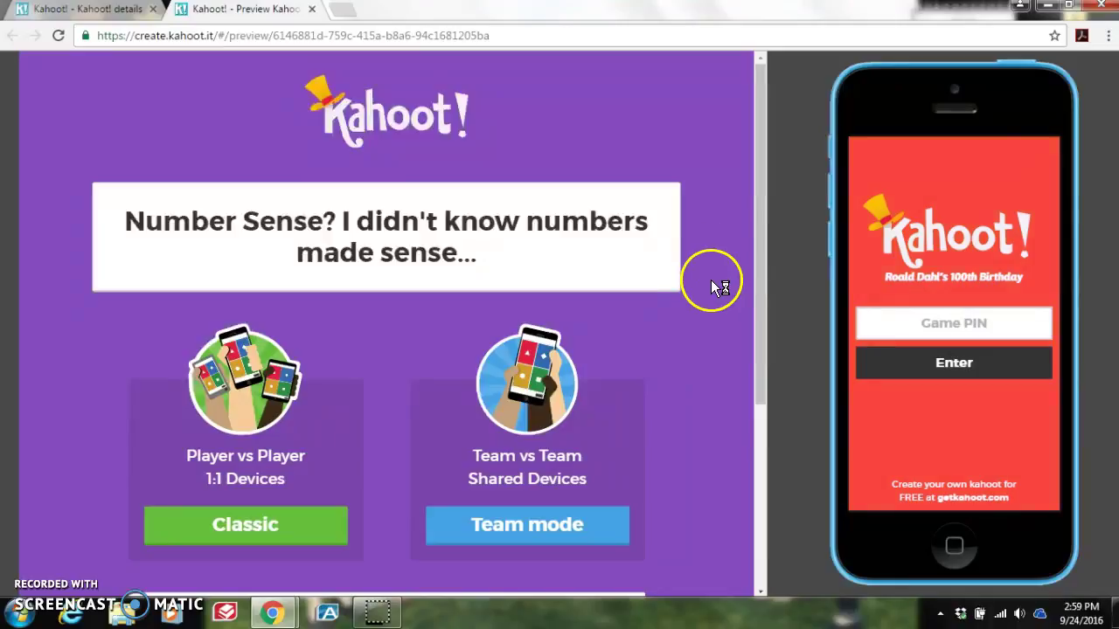
Step: Launch the quiz in Classic mode and show the Join at kahoot.it panel with the Game PIN
{"action": "left_click", "coordinate": [291, 530]}
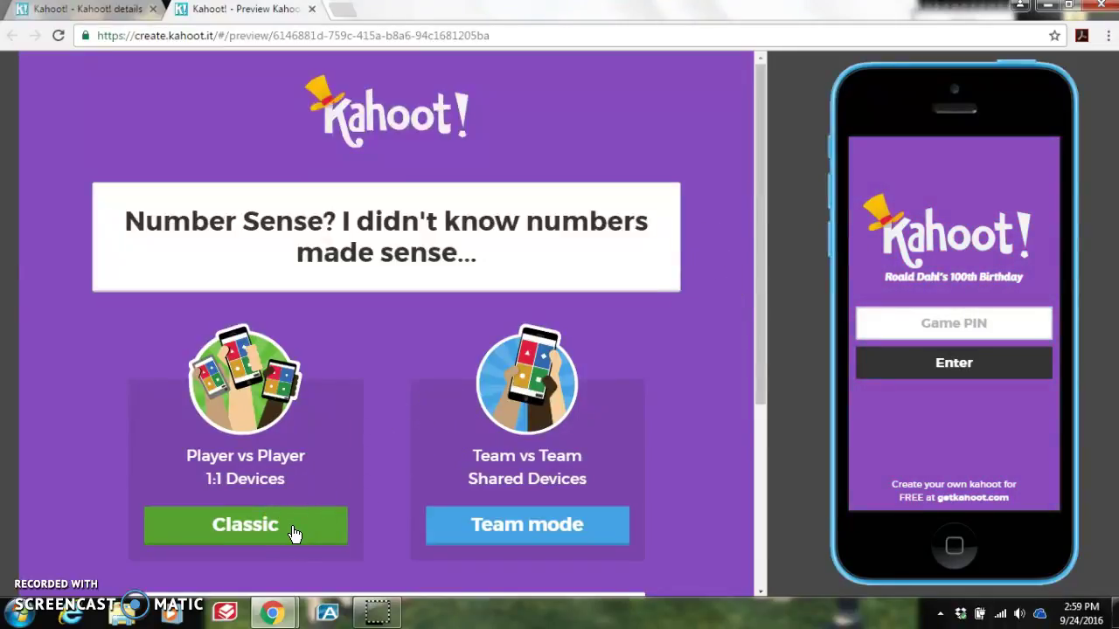
{"action": "left_click", "coordinate": [294, 531]}
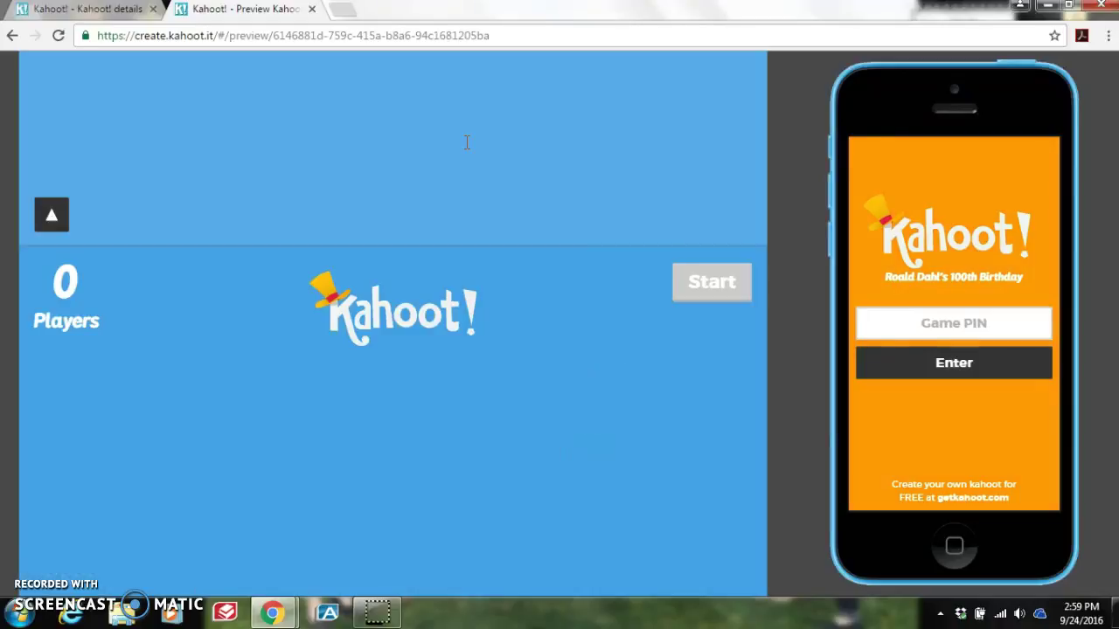
{"action": "left_click", "coordinate": [582, 314]}
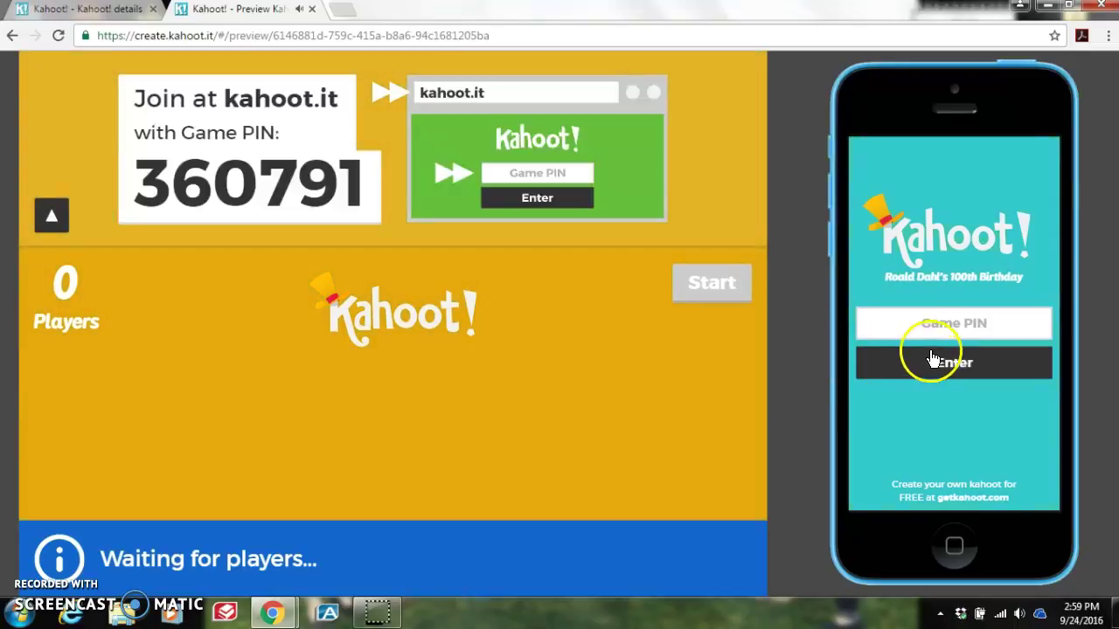
Step: On the preview phone, enter the lobby's game PIN and join with the nickname Test1
{"action": "left_click", "coordinate": [954, 331]}
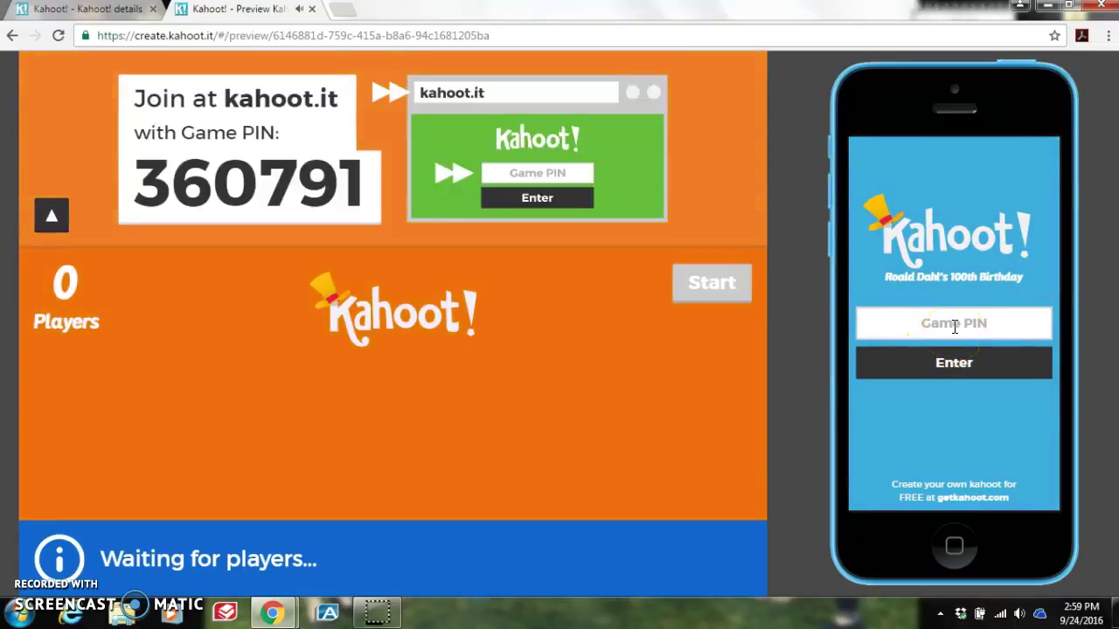
{"action": "left_click", "coordinate": [954, 325]}
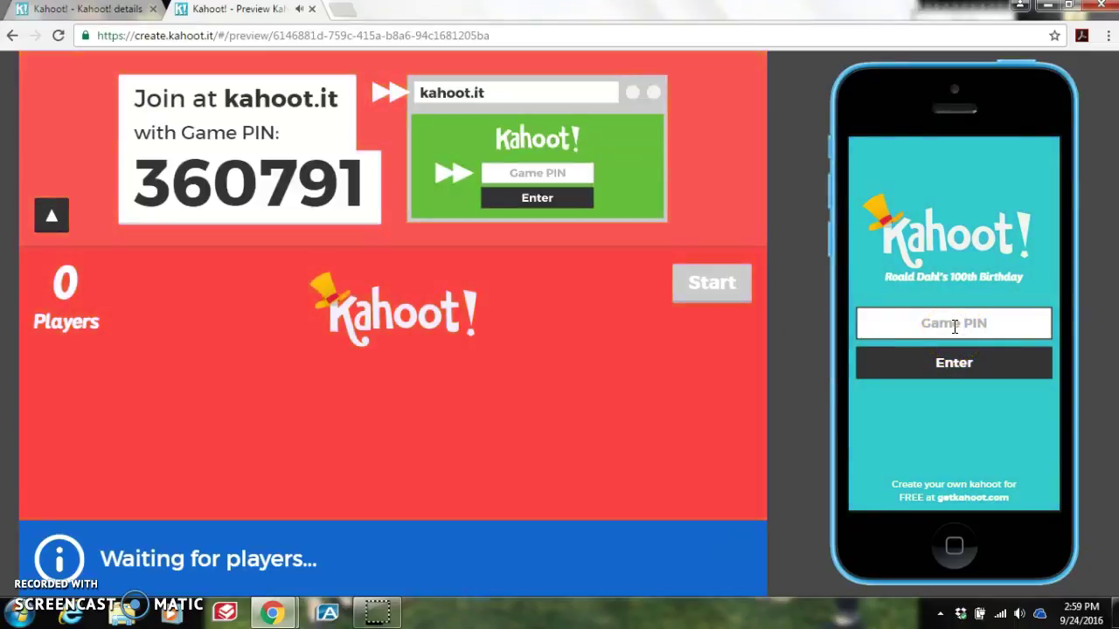
{"action": "type", "text": "36"}
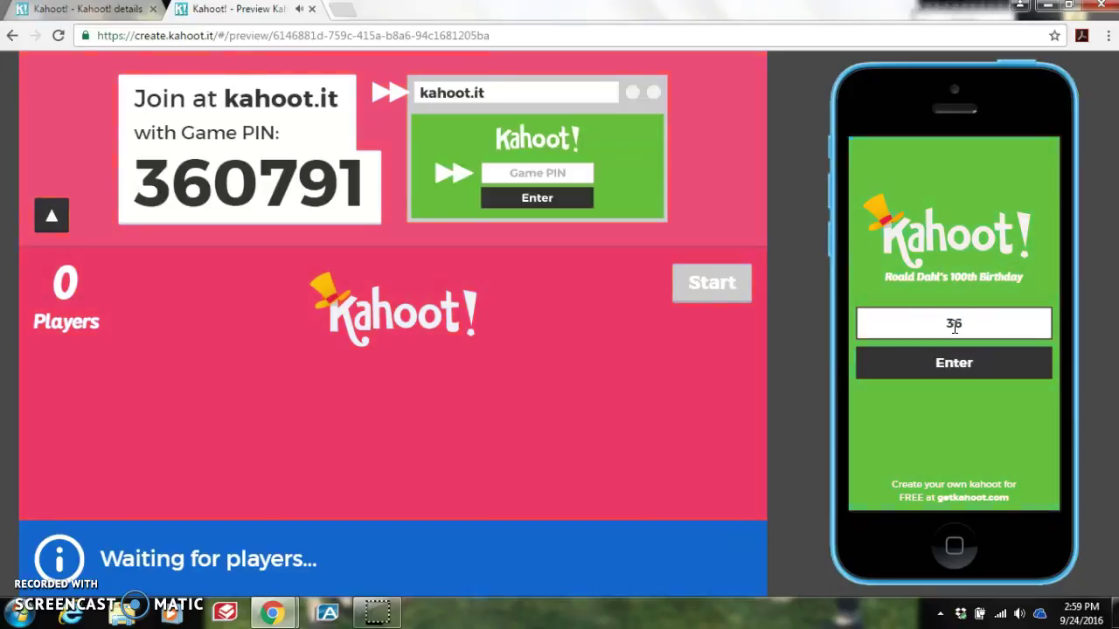
{"action": "type", "text": "0791"}
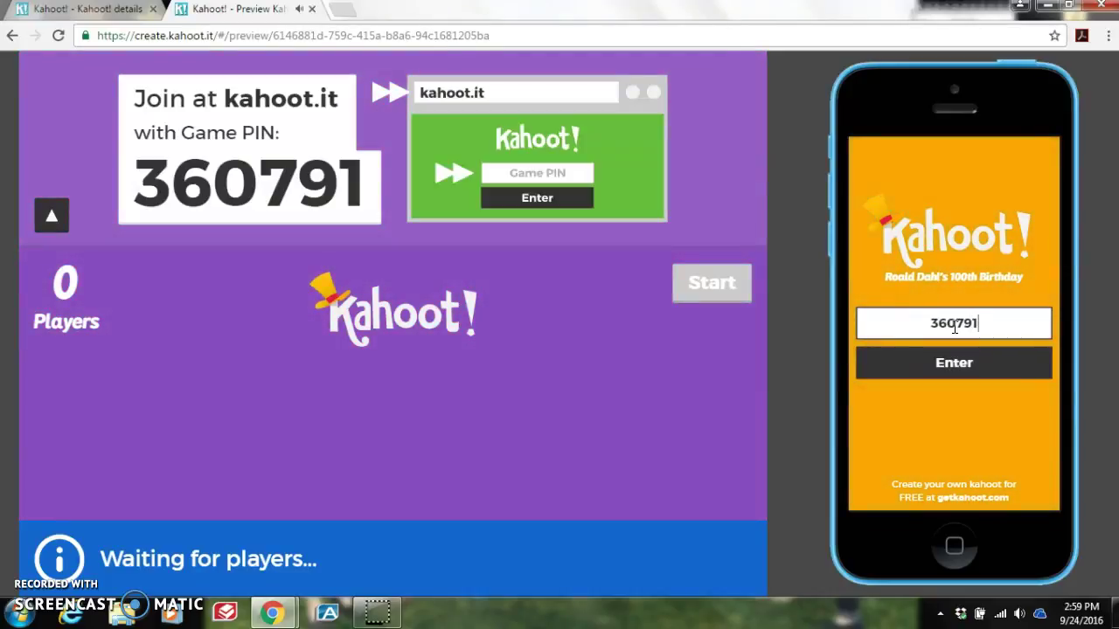
{"action": "left_click", "coordinate": [956, 355]}
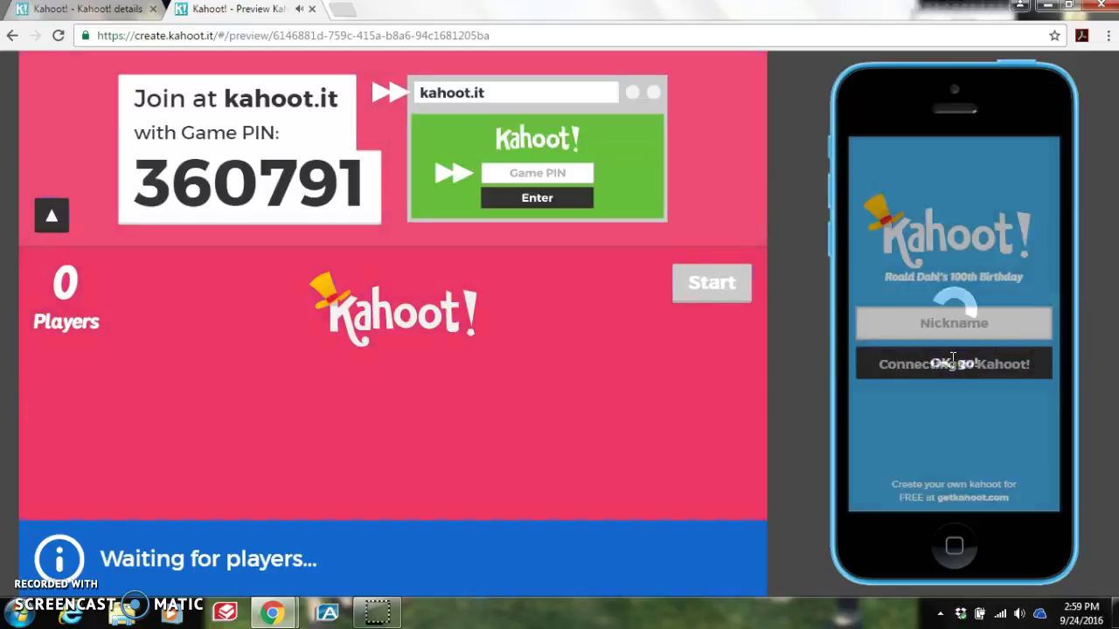
{"action": "left_click", "coordinate": [954, 320]}
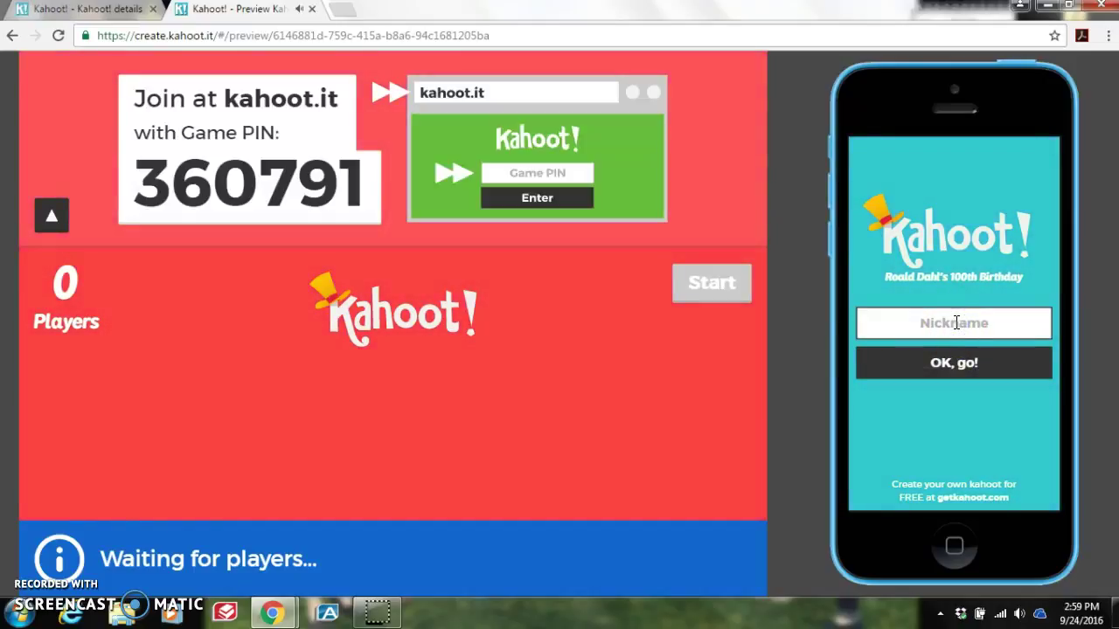
{"action": "type", "text": "Test1"}
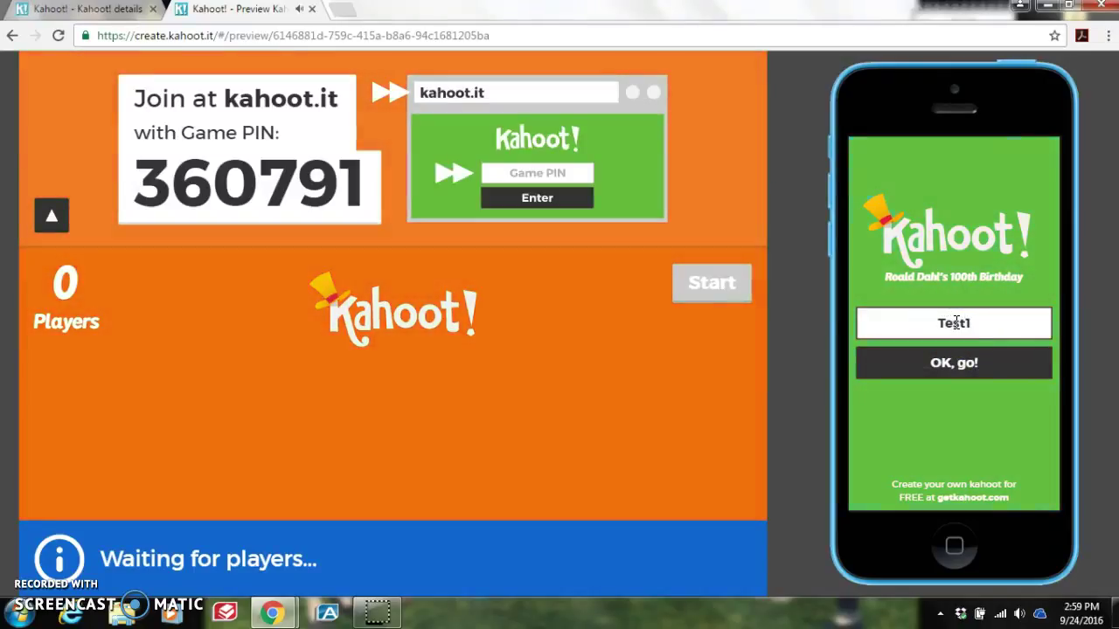
{"action": "left_click", "coordinate": [953, 362]}
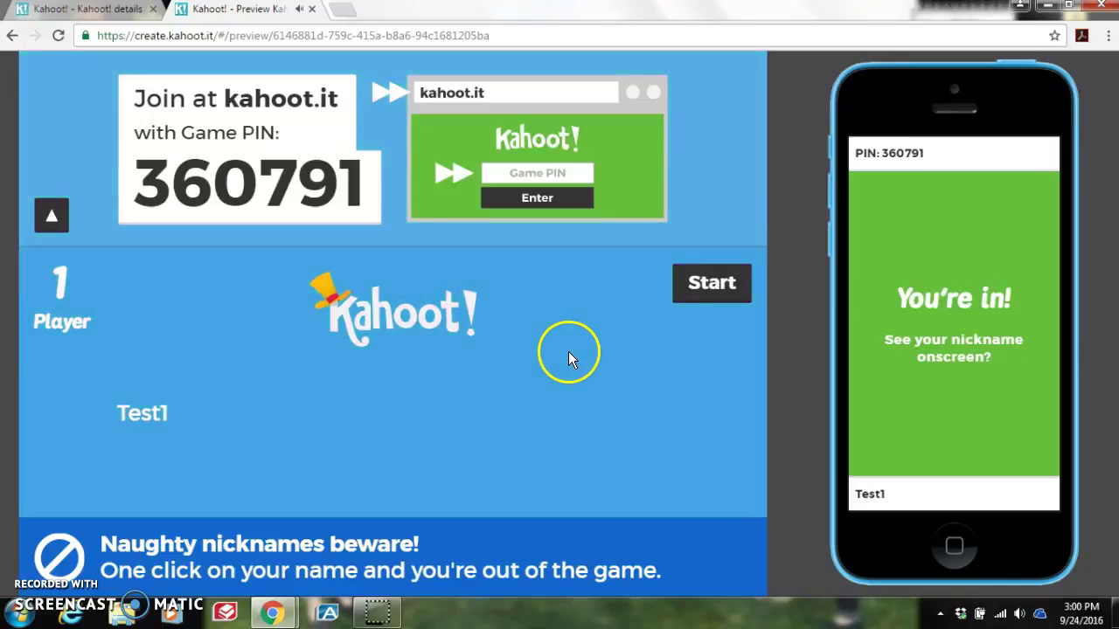
Step: Start the game, answer 3 on the phone for 876 points, and advance past the scoreboard
{"action": "left_click", "coordinate": [712, 285]}
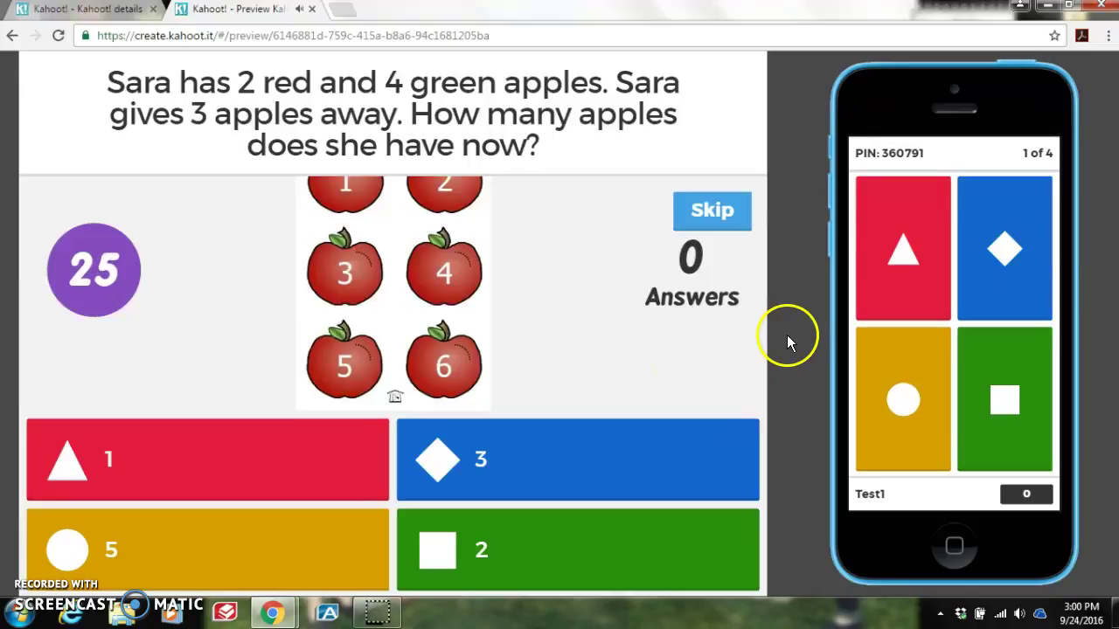
{"action": "left_click", "coordinate": [999, 280]}
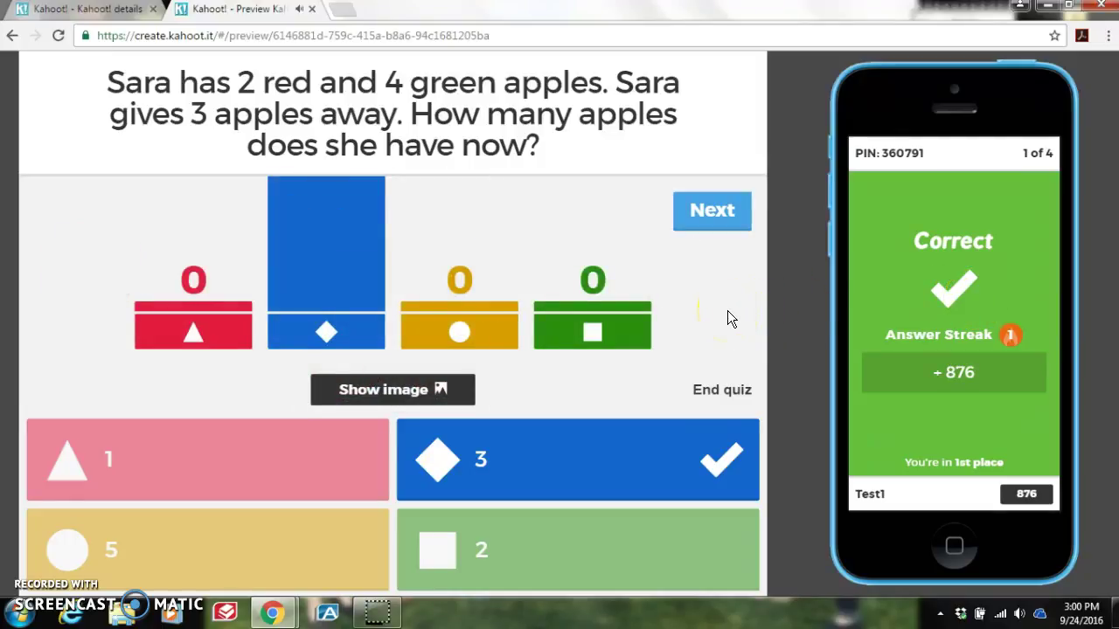
{"action": "left_click", "coordinate": [726, 218]}
{"action": "left_click", "coordinate": [719, 165]}
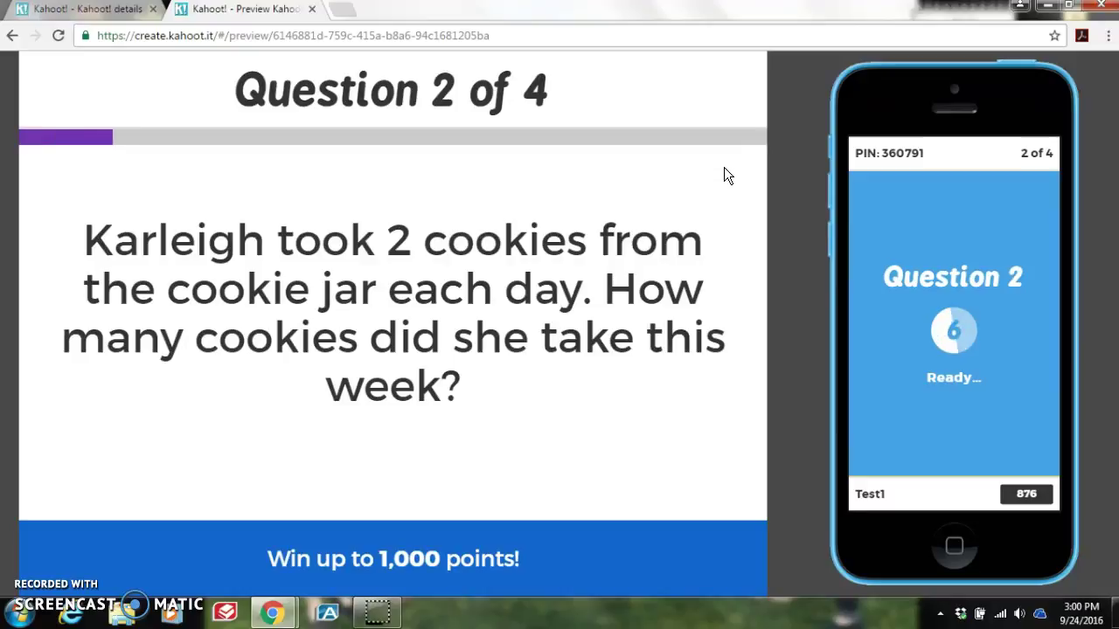
{"action": "left_click", "coordinate": [677, 148]}
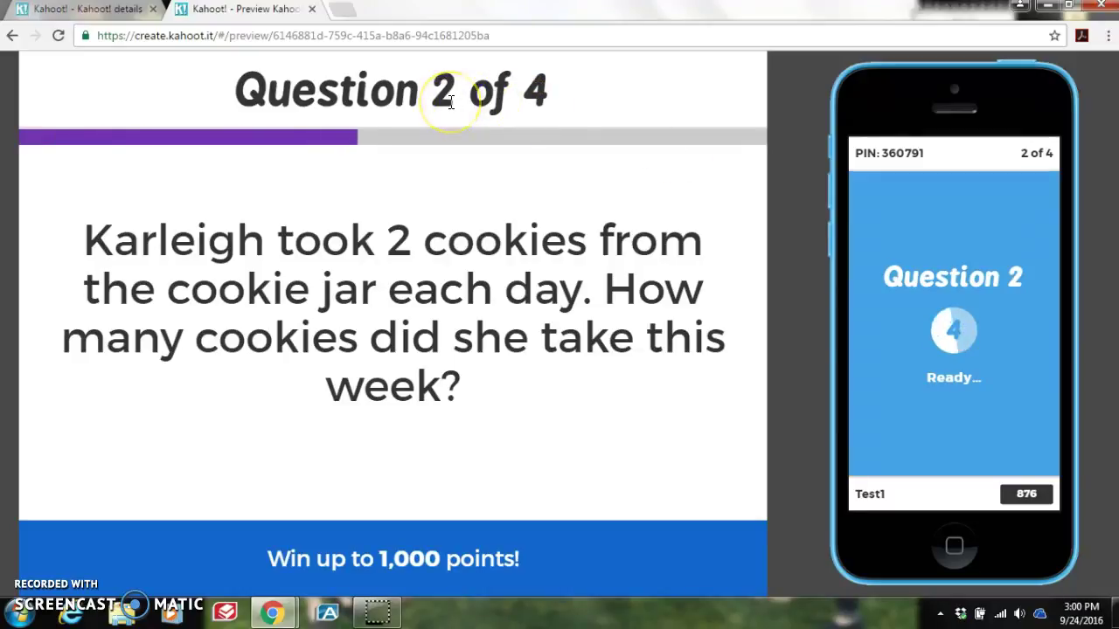